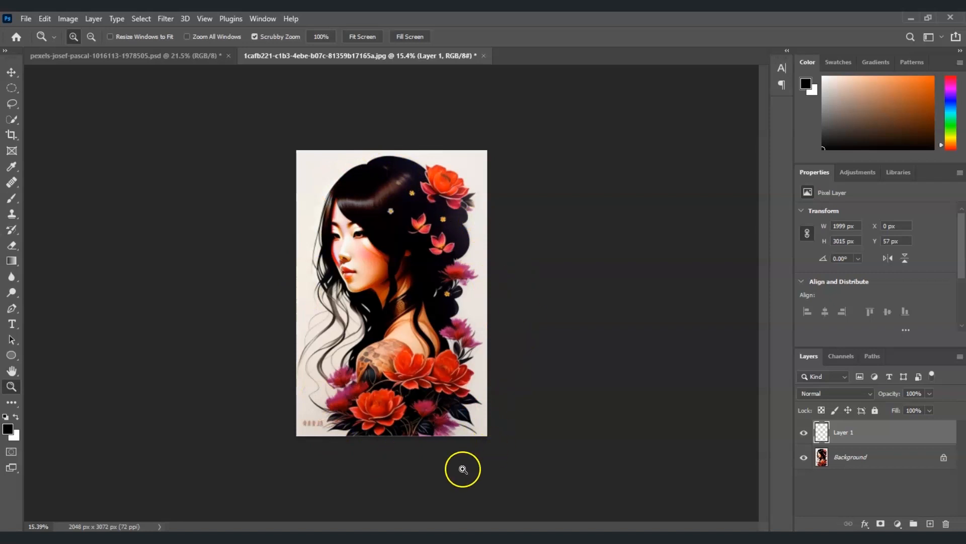
# In the gym photo document, duplicate the Background layer as "black and white" and desaturate the copy.
pyautogui.click(170, 68)
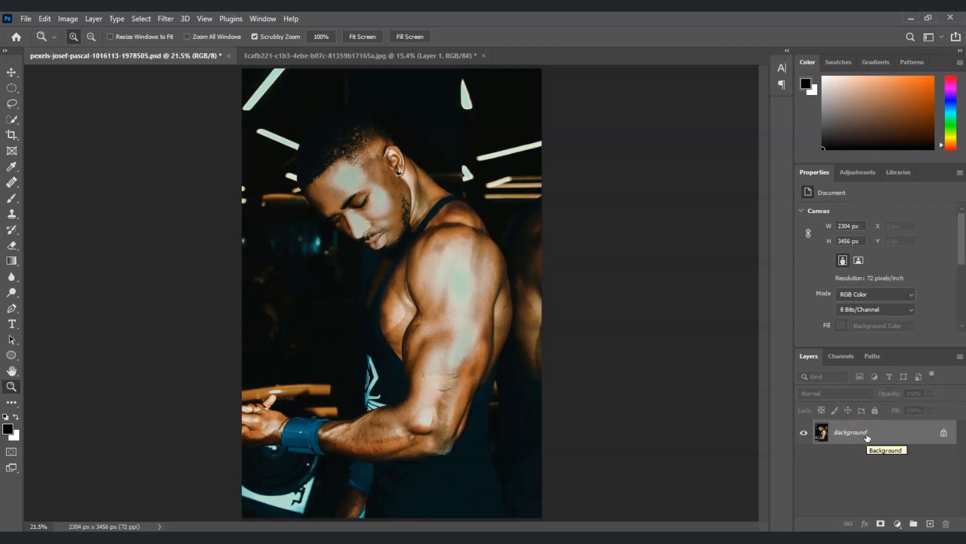
pyautogui.rightClick(866, 436)
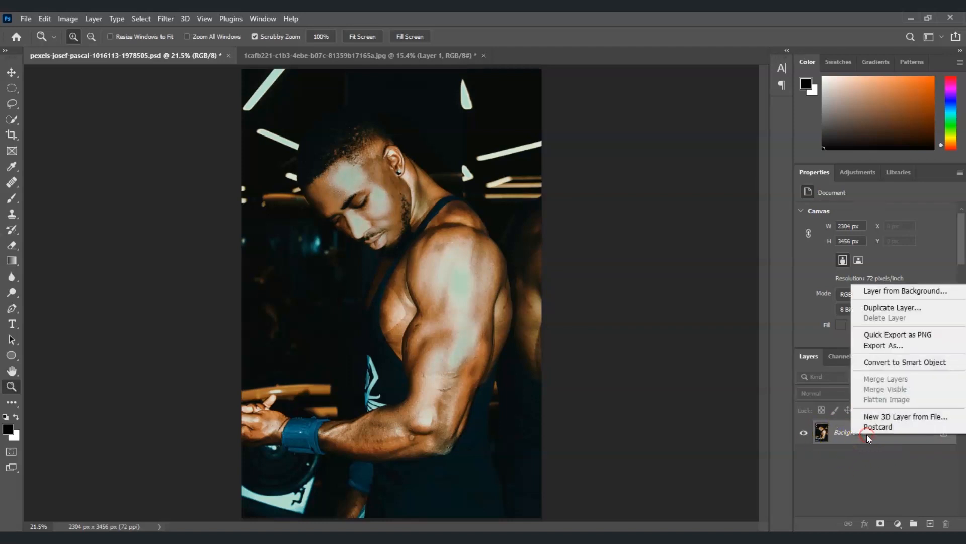
pyautogui.click(910, 307)
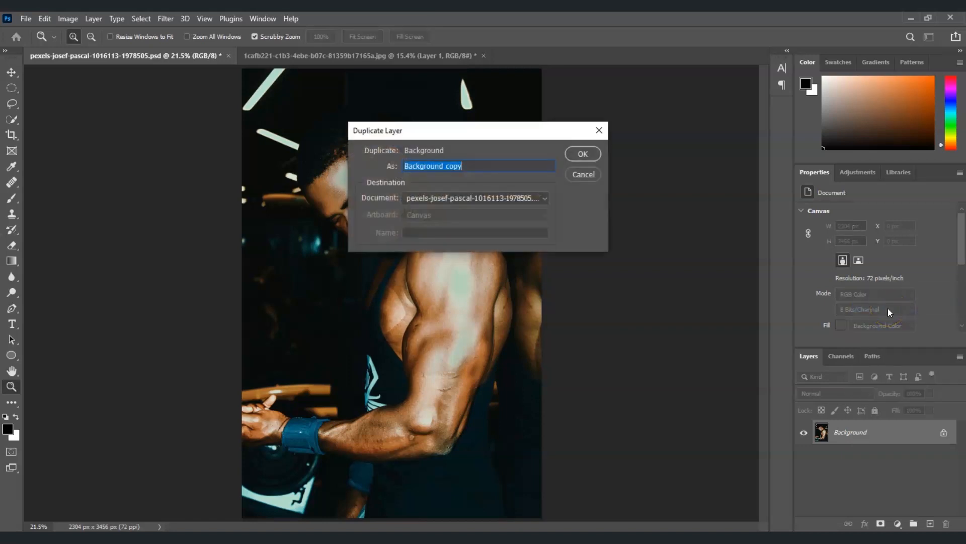
pyautogui.write('black and white')
pyautogui.click(602, 158)
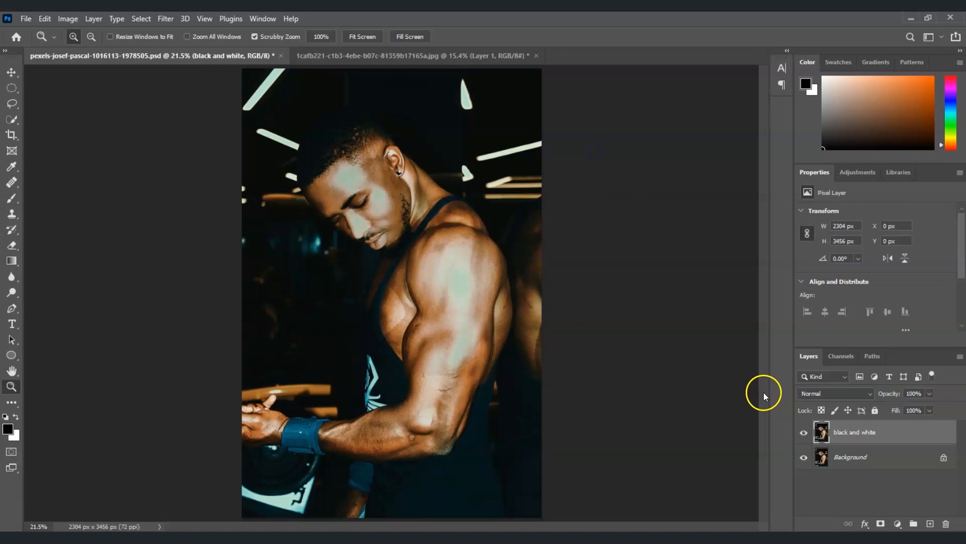
pyautogui.click(861, 439)
pyautogui.hotkey('ctrl', 'shift', 'u')
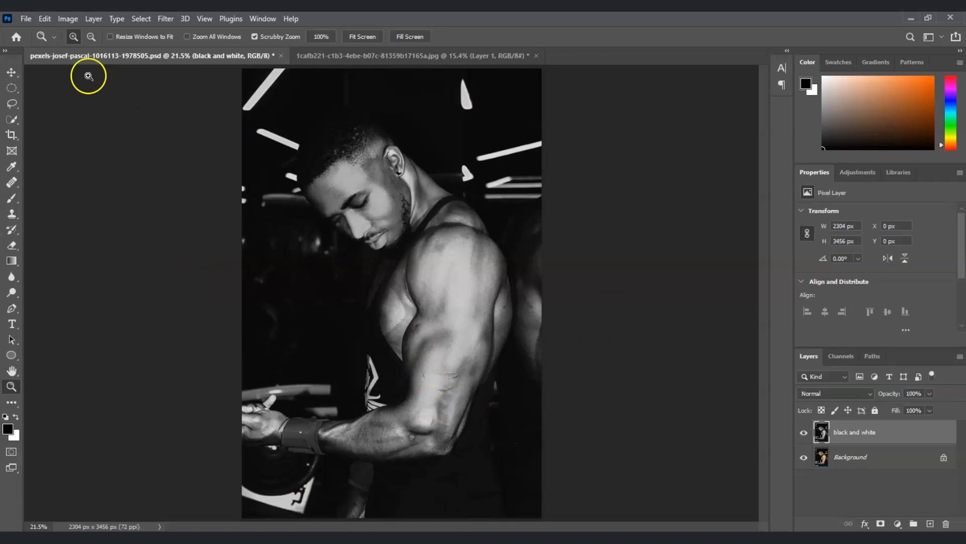
# Save the desaturated gym photo in Downloads as a layered Photoshop file named "black and white".
pyautogui.click(26, 18)
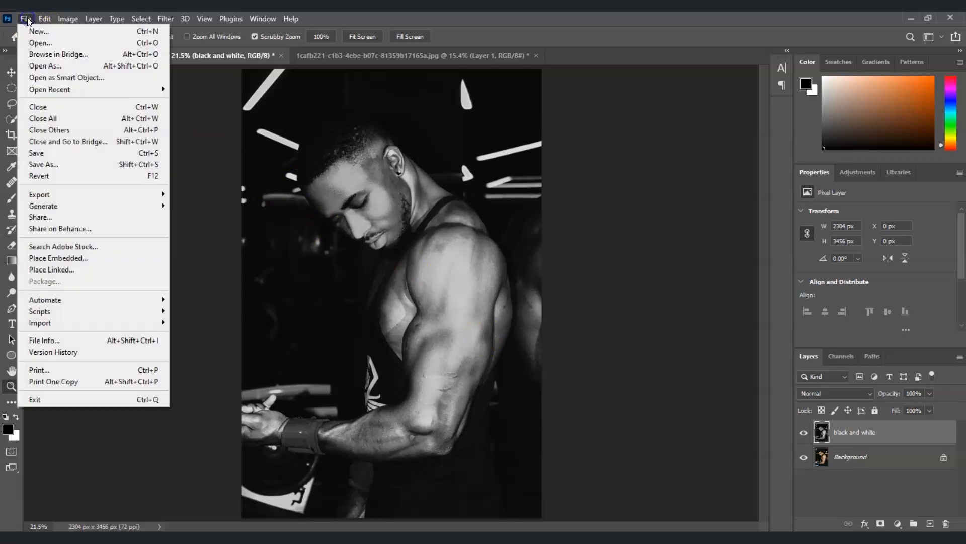
pyautogui.click(50, 164)
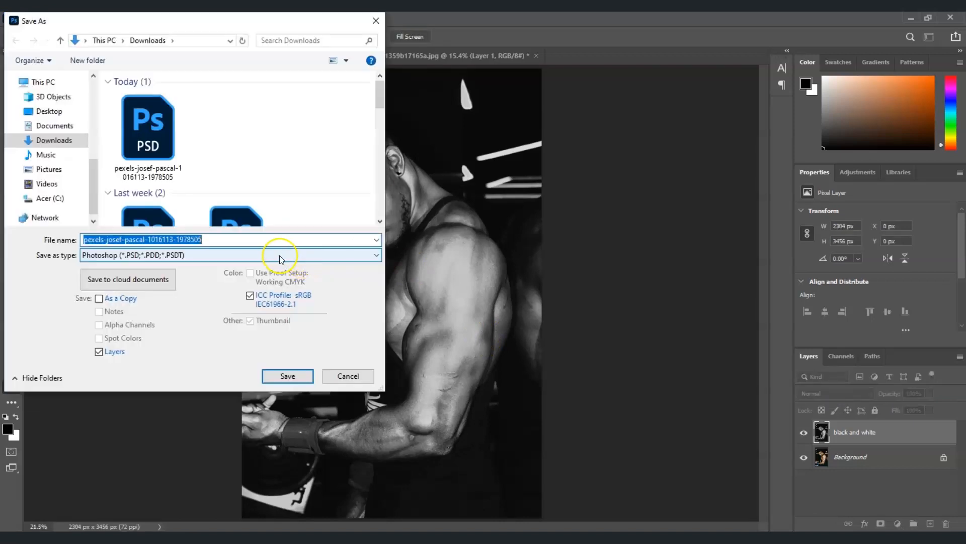
pyautogui.write('balck')
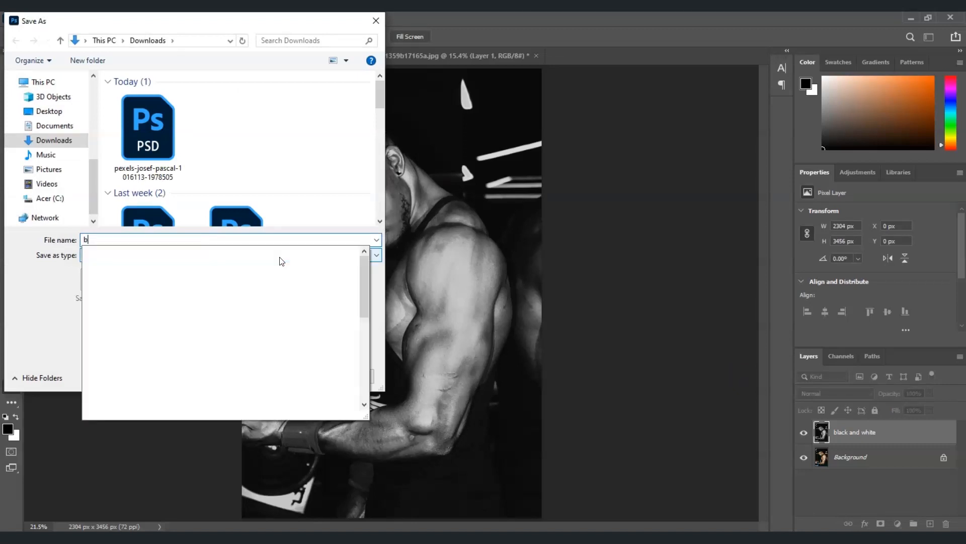
pyautogui.press('BackSpace')
pyautogui.press('BackSpace')
pyautogui.press('BackSpace')
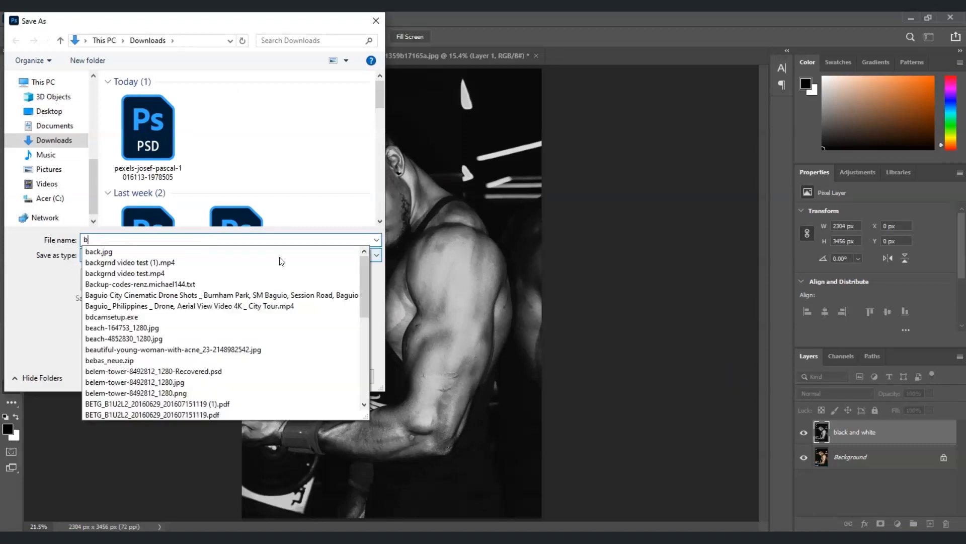
pyautogui.write('lack and white')
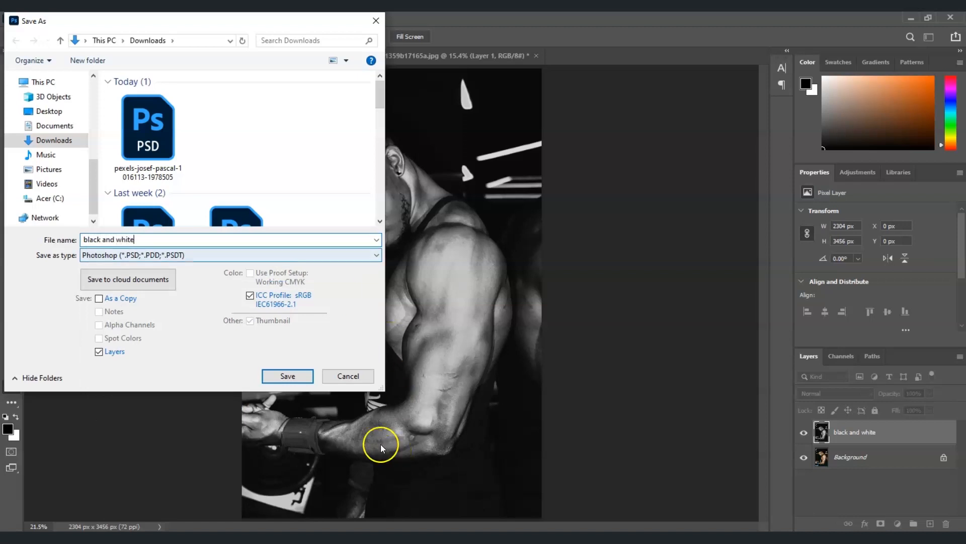
pyautogui.click(288, 376)
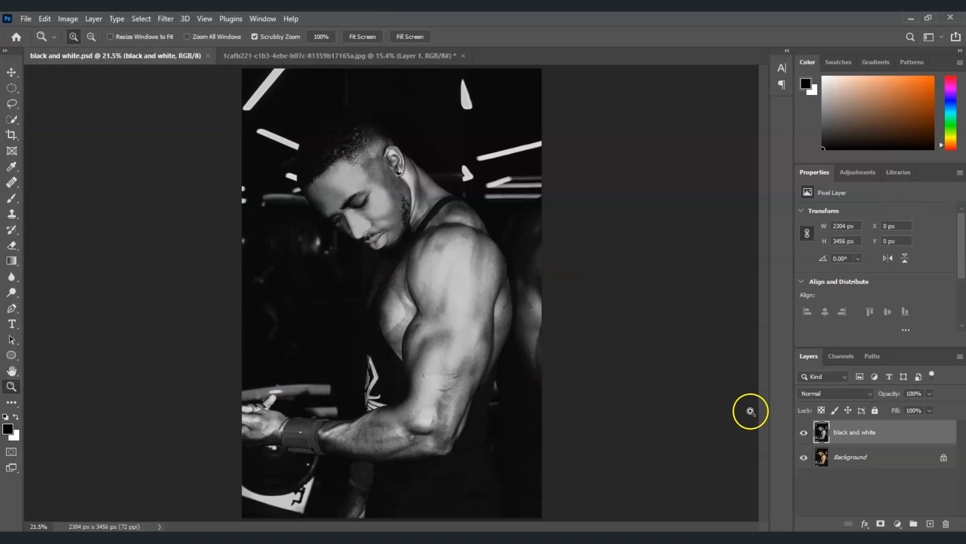
# Delete the desaturated "black and white" layer and duplicate the colour Background layer.
pyautogui.click(858, 434)
pyautogui.moveTo(858, 434); pyautogui.dragTo(951, 523)
pyautogui.click(853, 460)
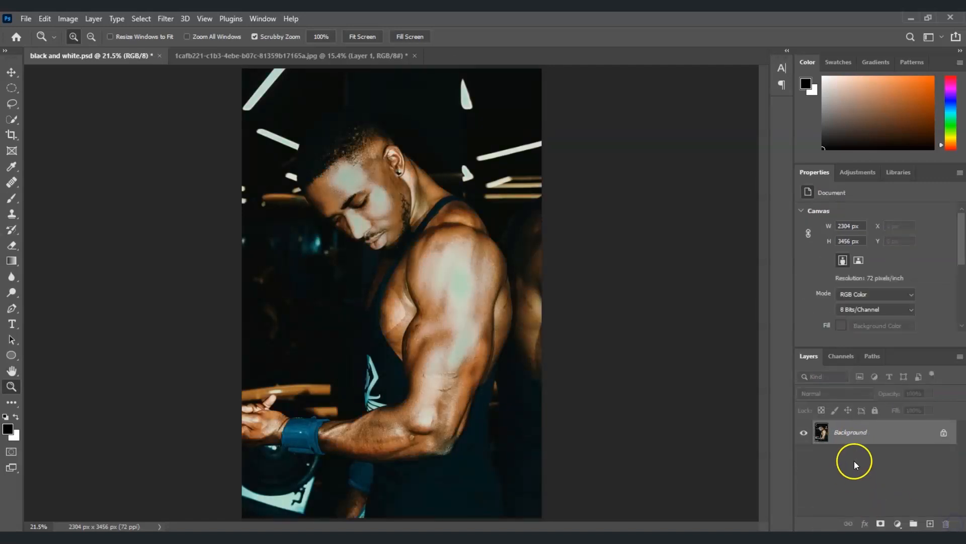
pyautogui.click(856, 439)
pyautogui.hotkey('ctrl', 'j')
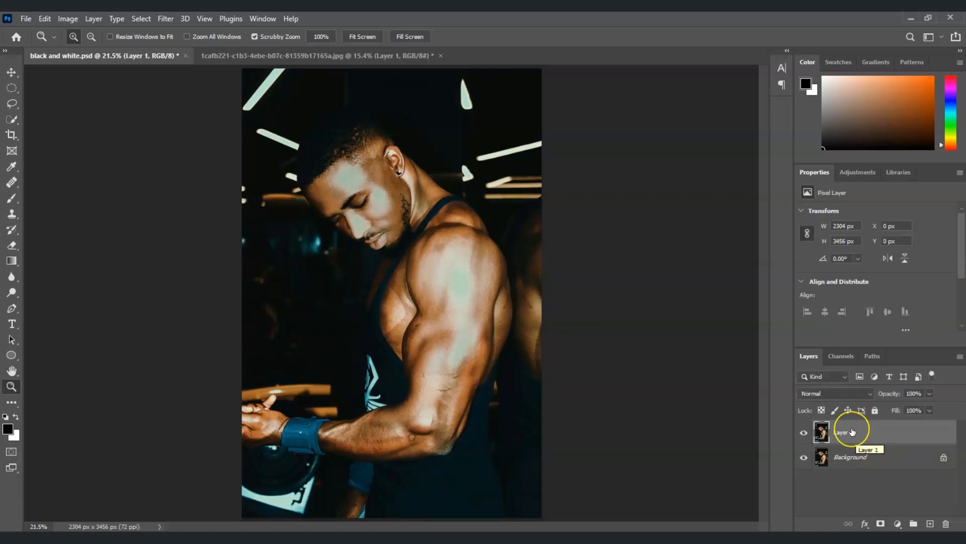
# In the woman illustration document, delete Layer 1 and replace it with a new duplicate of the Background layer.
pyautogui.click(320, 57)
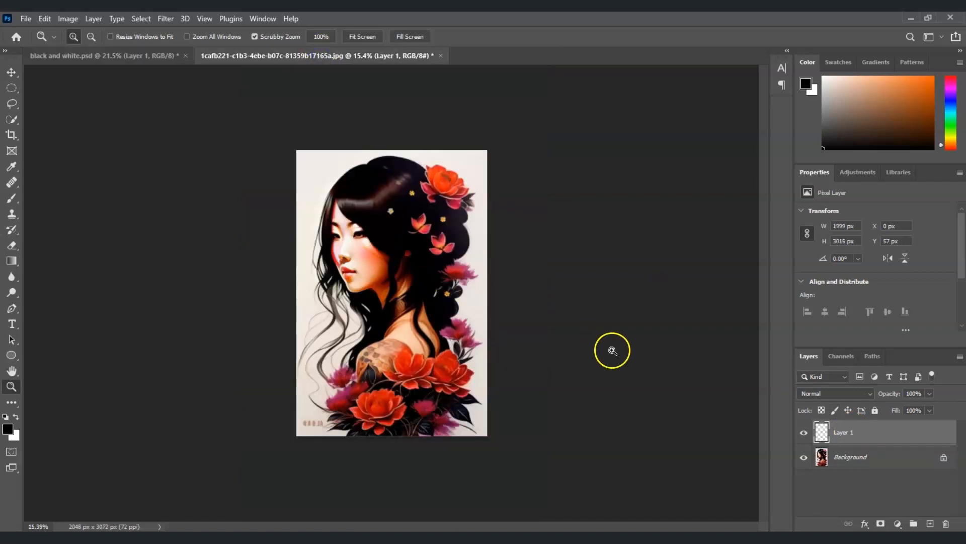
pyautogui.press('Delete')
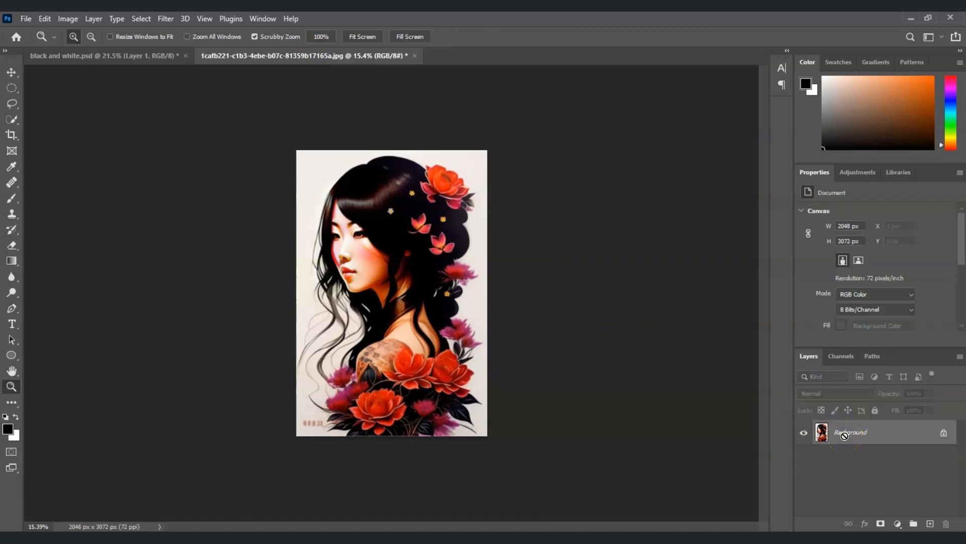
pyautogui.hotkey('ctrl', 'z')
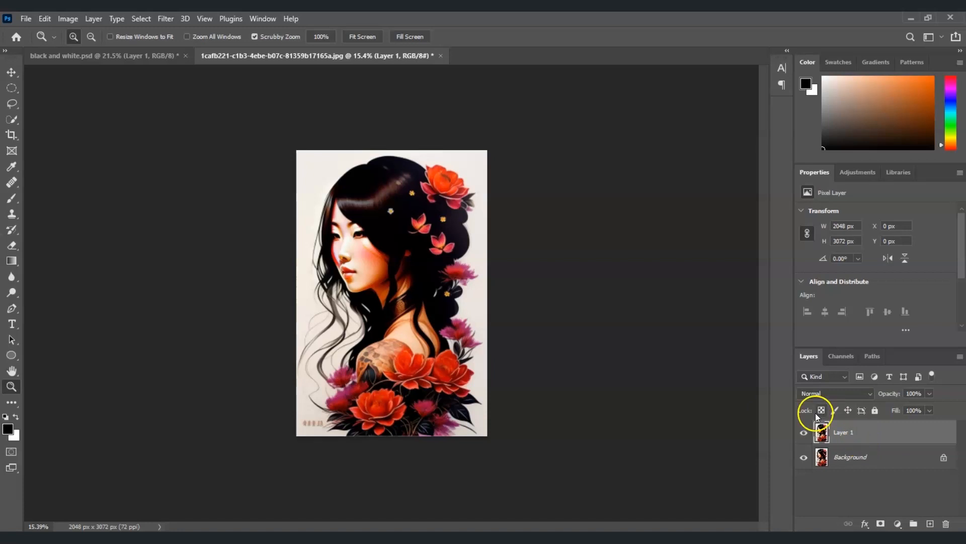
# Select the woman and flowers with Select Subject and move the cutout into black and white.psd, over the man.
pyautogui.click(137, 19)
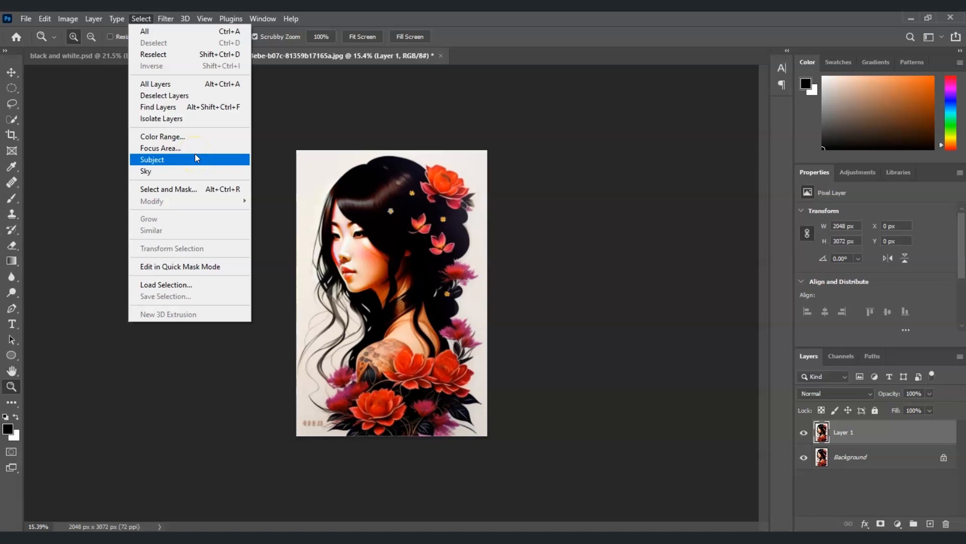
pyautogui.click(227, 160)
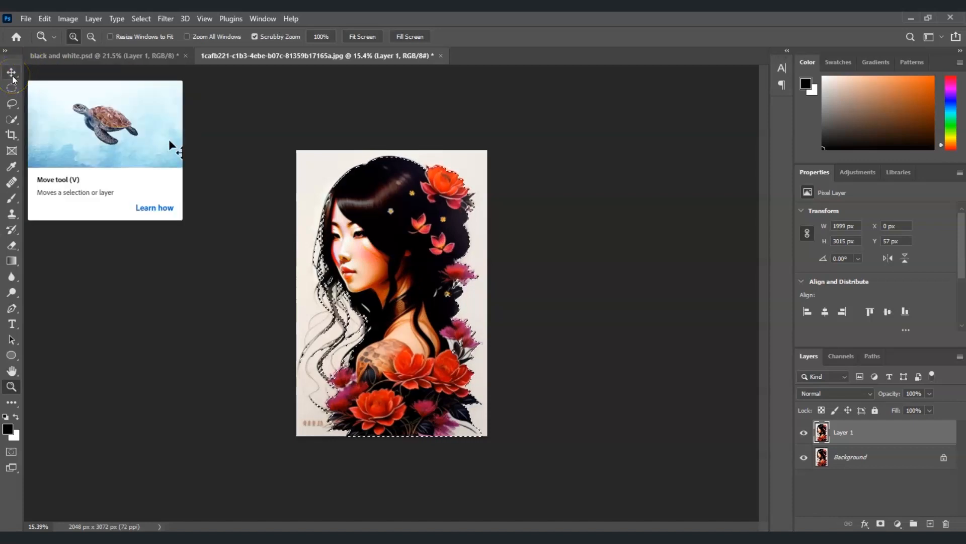
pyautogui.press('v')
pyautogui.moveTo(418, 238); pyautogui.dragTo(121, 58)
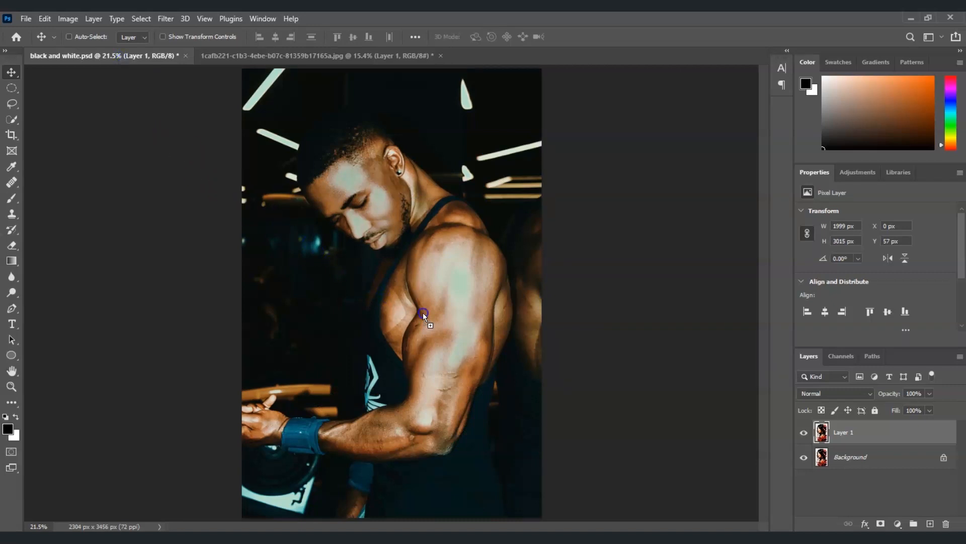
pyautogui.moveTo(430, 315); pyautogui.dragTo(432, 317)
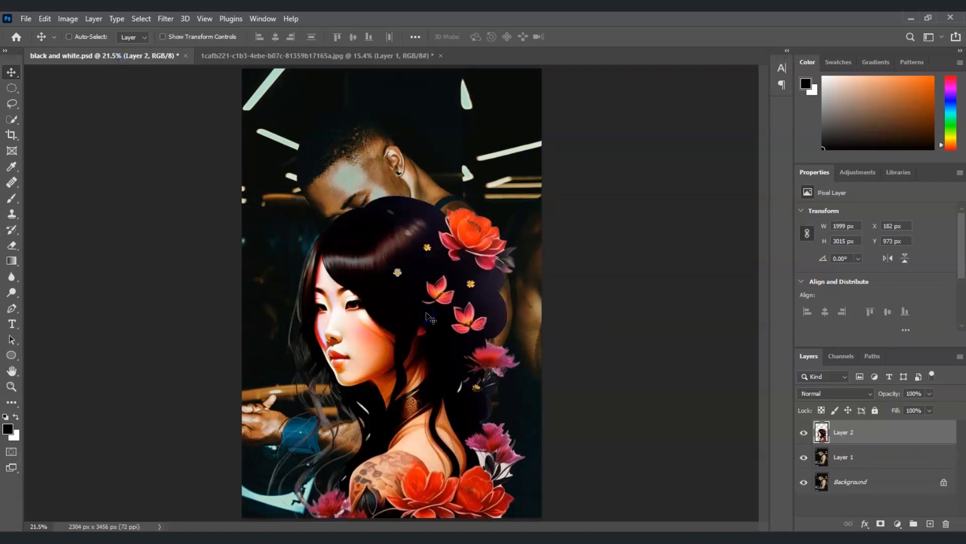
pyautogui.moveTo(369, 378); pyautogui.dragTo(412, 286)
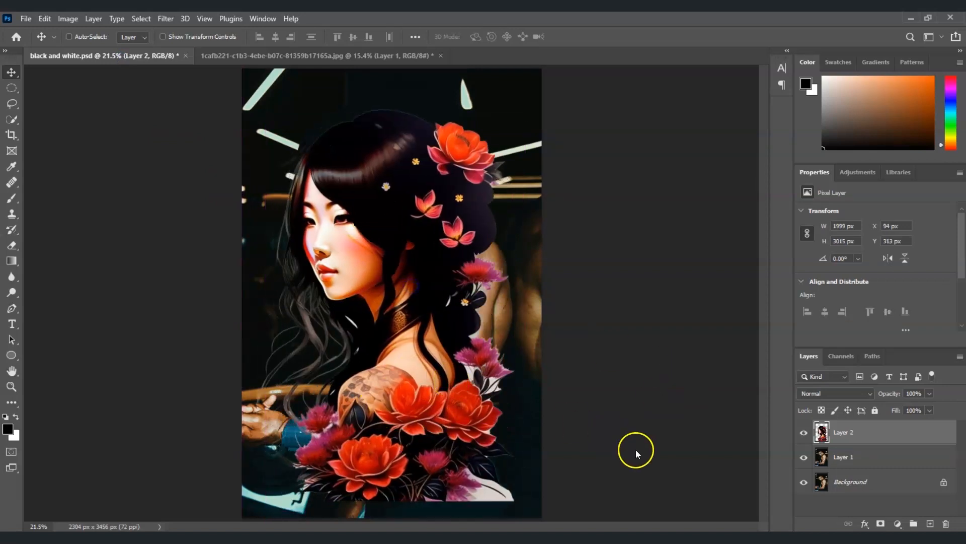
# Scale the woman cutout on Layer 2 proportionally to about 41% and position it over the man's upper arm.
pyautogui.click(858, 443)
pyautogui.hotkey('ctrl', 't')
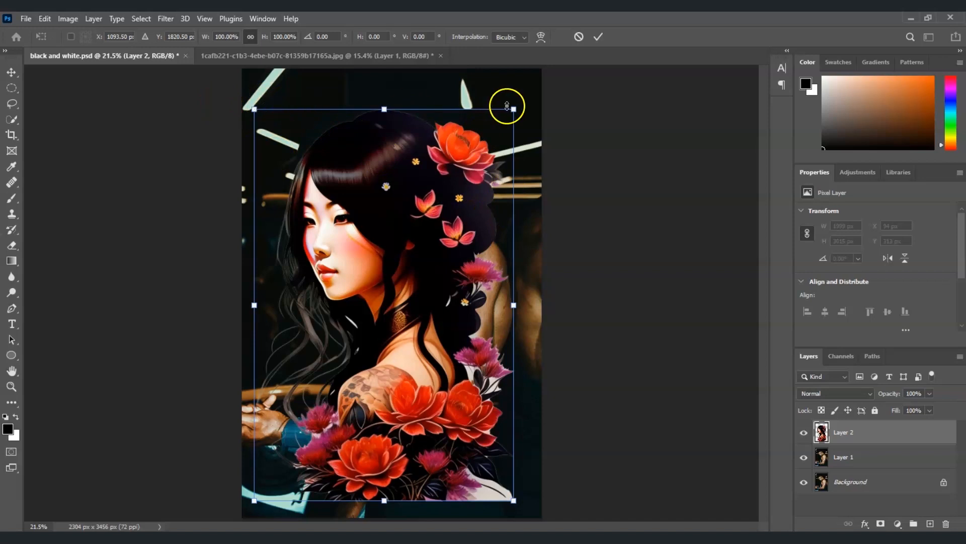
pyautogui.moveTo(255, 109); pyautogui.dragTo(439, 297)
pyautogui.moveTo(473, 386); pyautogui.dragTo(454, 296)
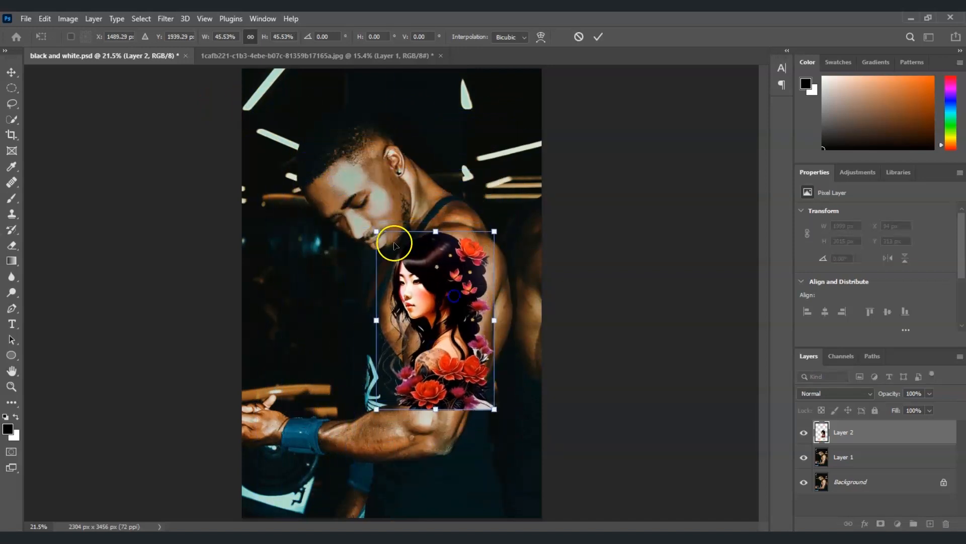
pyautogui.moveTo(376, 231); pyautogui.dragTo(400, 242)
pyautogui.moveTo(468, 348); pyautogui.dragTo(481, 353)
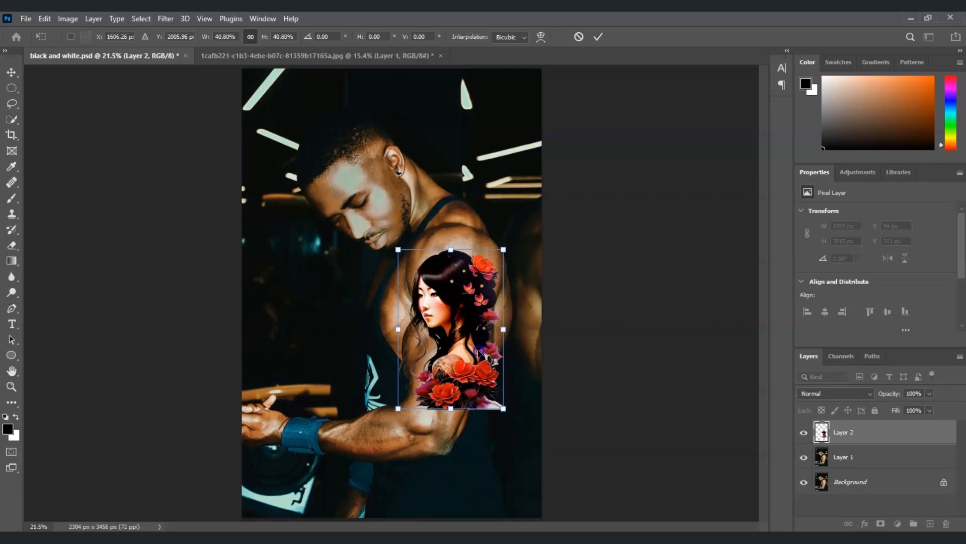
pyautogui.moveTo(398, 249); pyautogui.dragTo(397, 247)
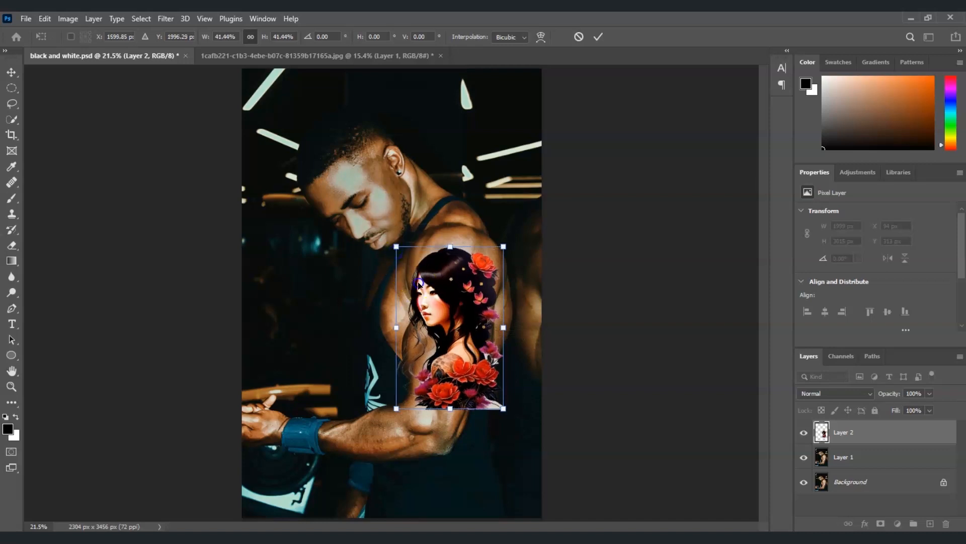
pyautogui.moveTo(419, 284); pyautogui.dragTo(423, 286)
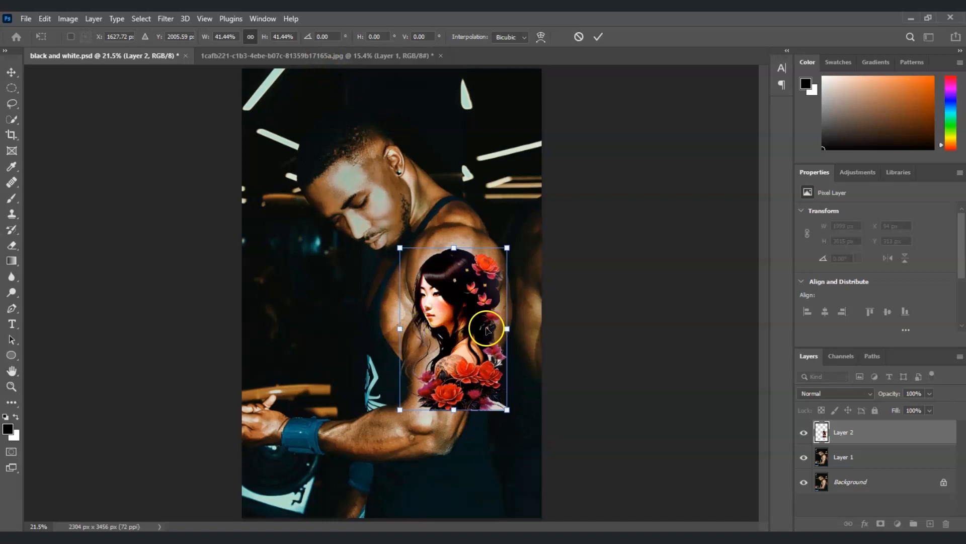
# Rotate the woman cutout by 7 degrees, reduce it to about 39% and fit it within the upper arm.
pyautogui.click(328, 36)
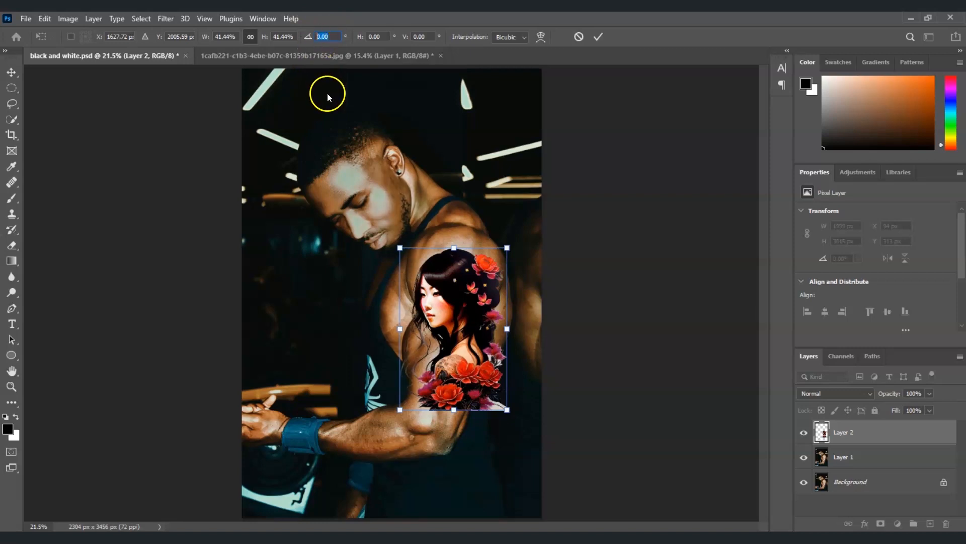
pyautogui.write('7')
pyautogui.moveTo(487, 339); pyautogui.dragTo(482, 342)
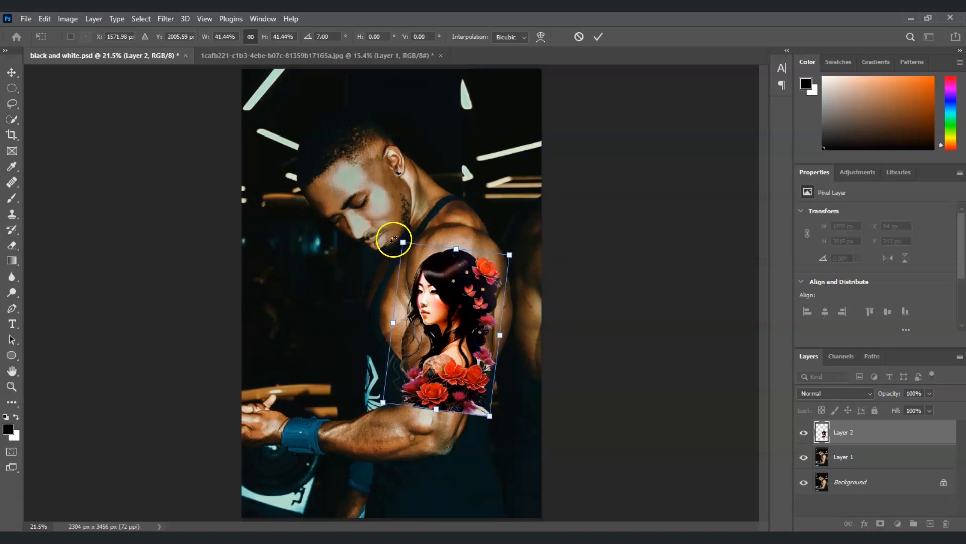
pyautogui.moveTo(402, 240); pyautogui.dragTo(409, 245)
pyautogui.moveTo(461, 353); pyautogui.dragTo(462, 356)
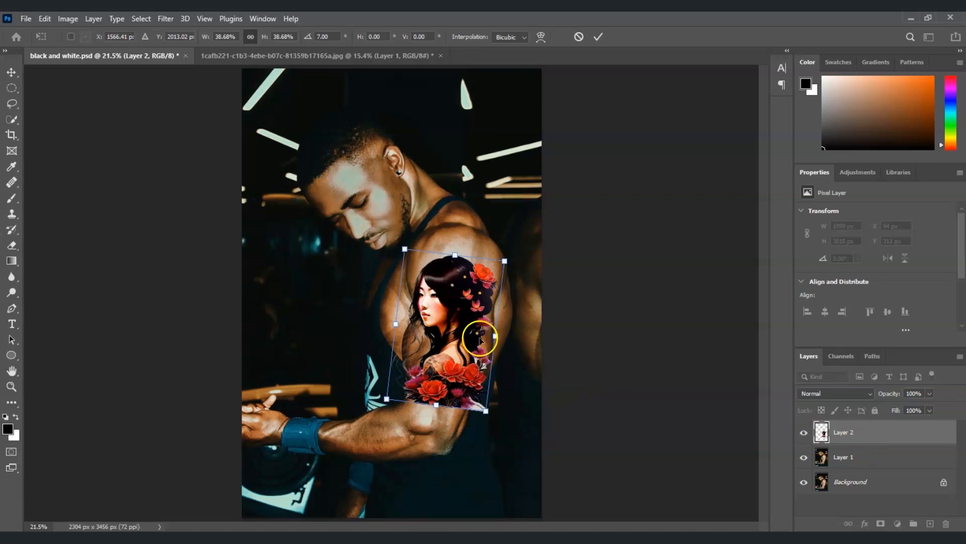
pyautogui.click(885, 426)
# Set Layer 2's opacity to 75% and its blend mode to Multiply.
pyautogui.click(930, 393)
pyautogui.moveTo(923, 407); pyautogui.dragTo(916, 410)
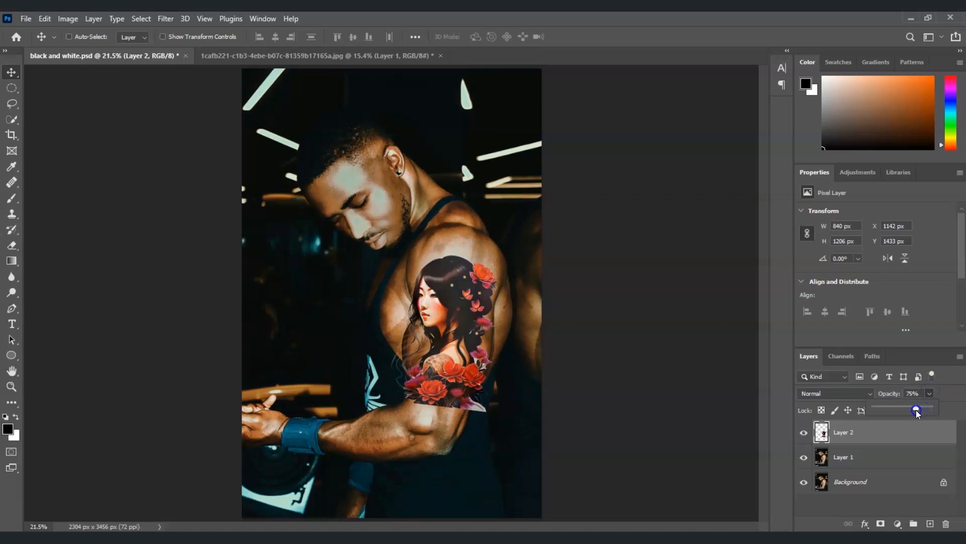
pyautogui.click(859, 391)
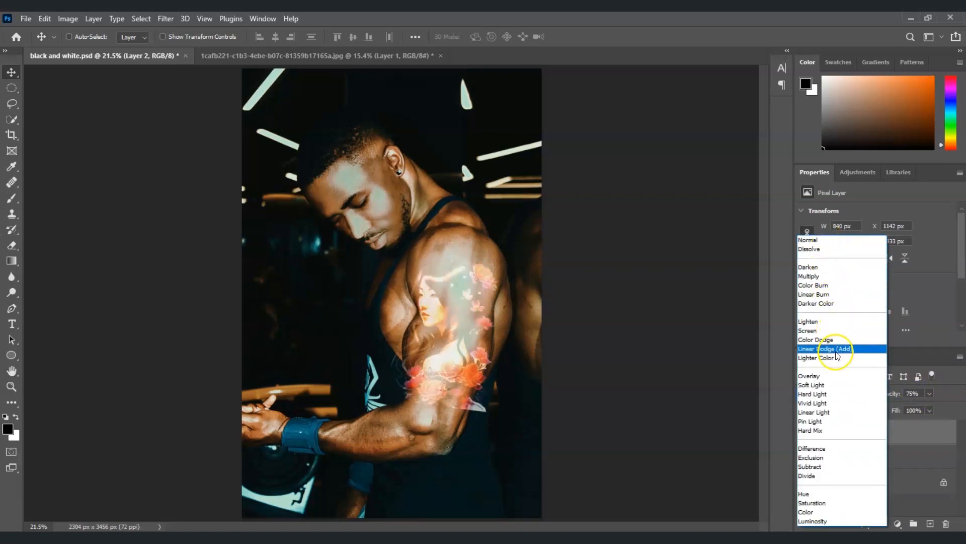
pyautogui.click(828, 276)
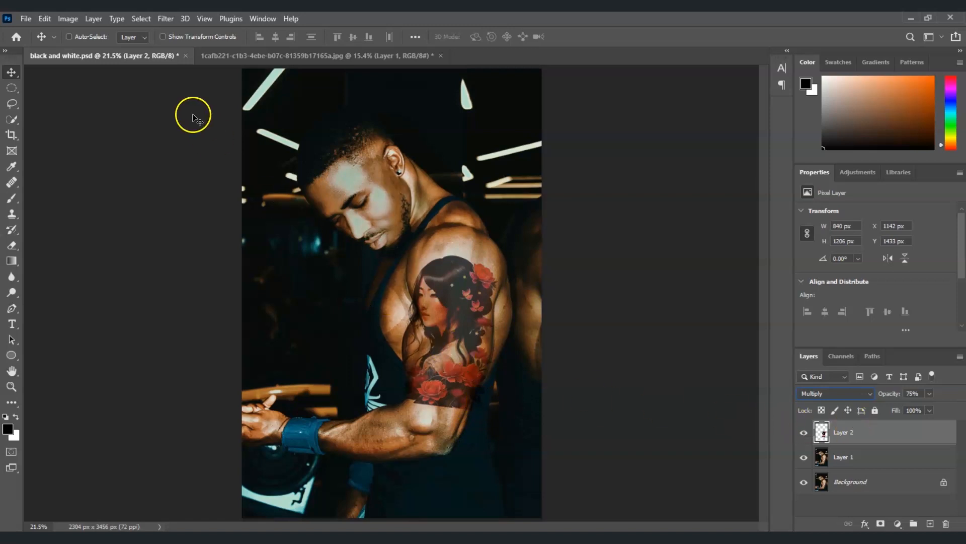
# Apply a Gaussian Blur with a radius of 1 pixel to the tattoo artwork on Layer 2.
pyautogui.click(162, 19)
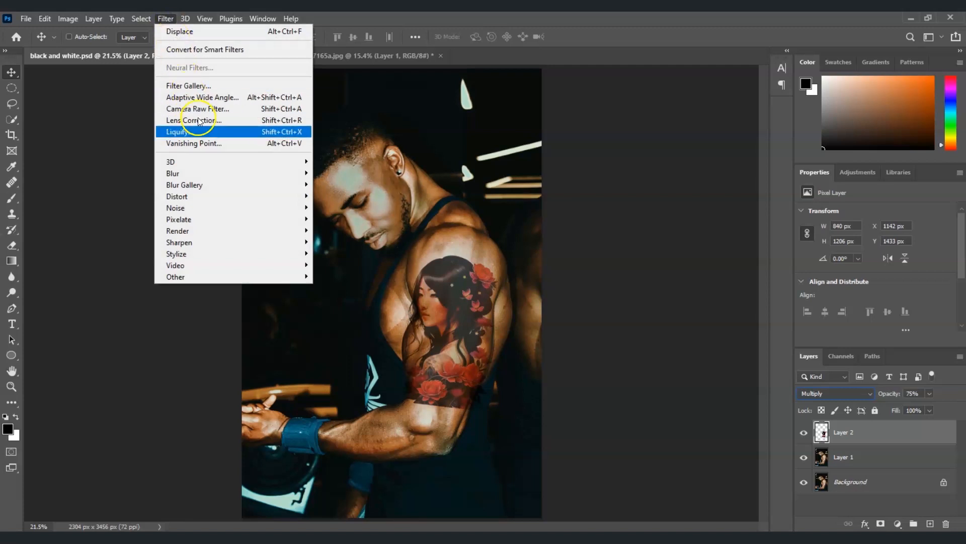
pyautogui.moveTo(224, 172)
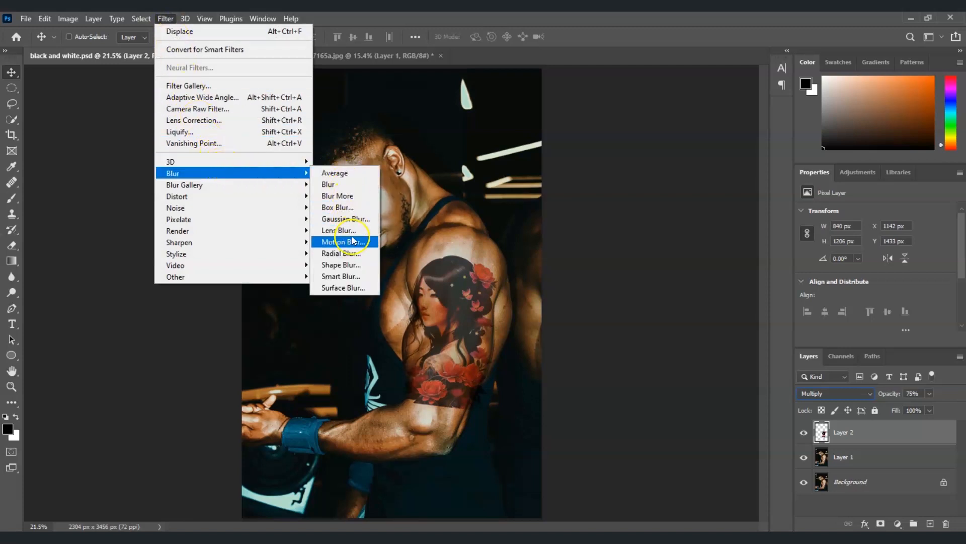
pyautogui.click(352, 218)
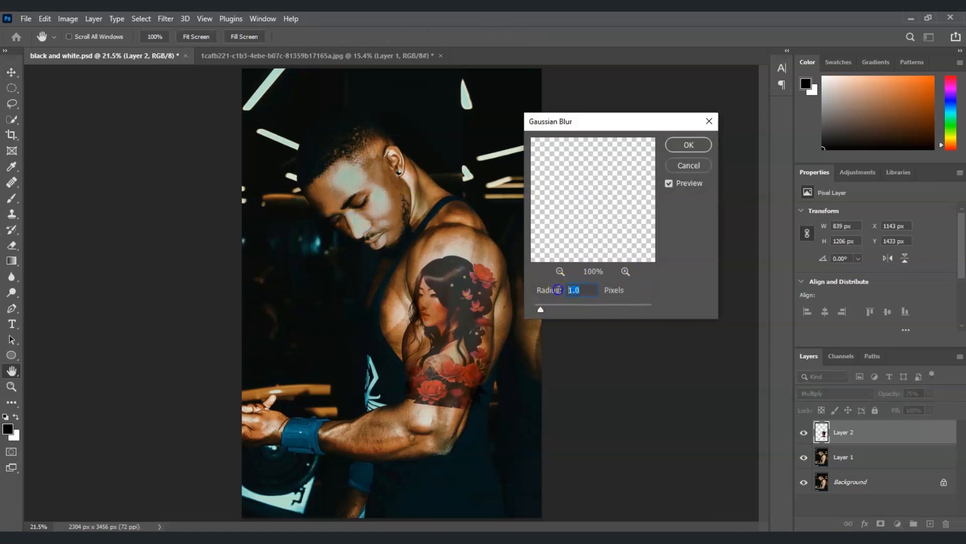
pyautogui.write('1')
pyautogui.click(687, 145)
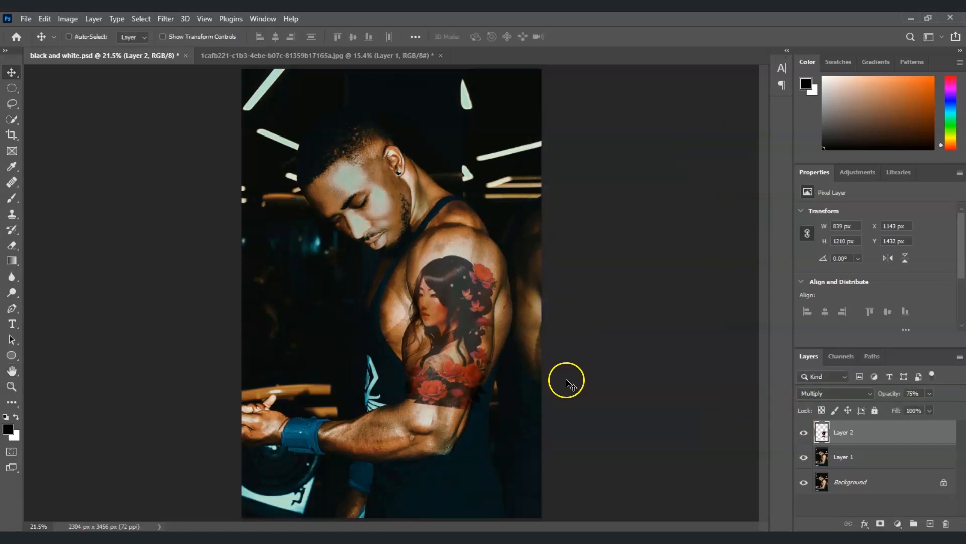
# Displace Layer 2 with horizontal and vertical scales of 10, Stretch To Fit and Repeat Edge Pixels, using the black and white PSD as the map.
pyautogui.click(161, 21)
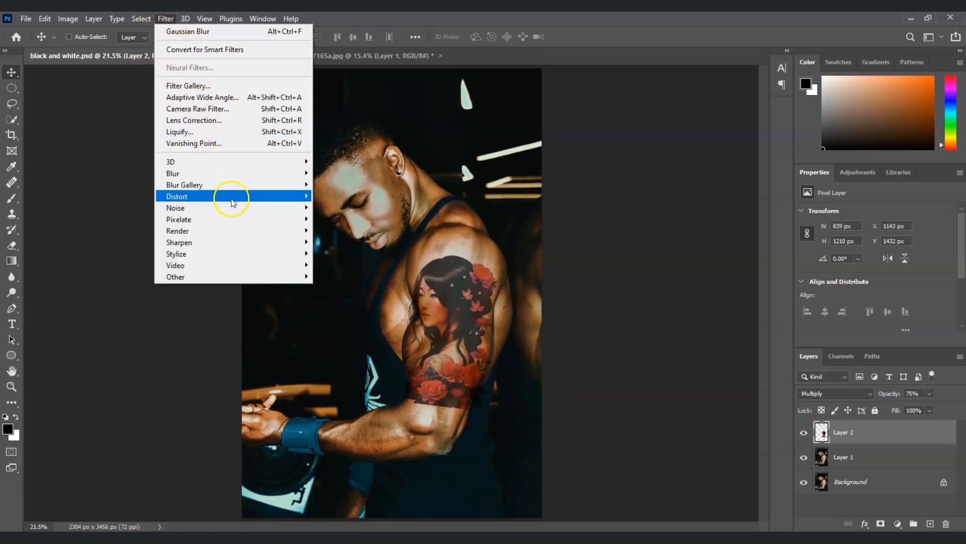
pyautogui.moveTo(231, 202)
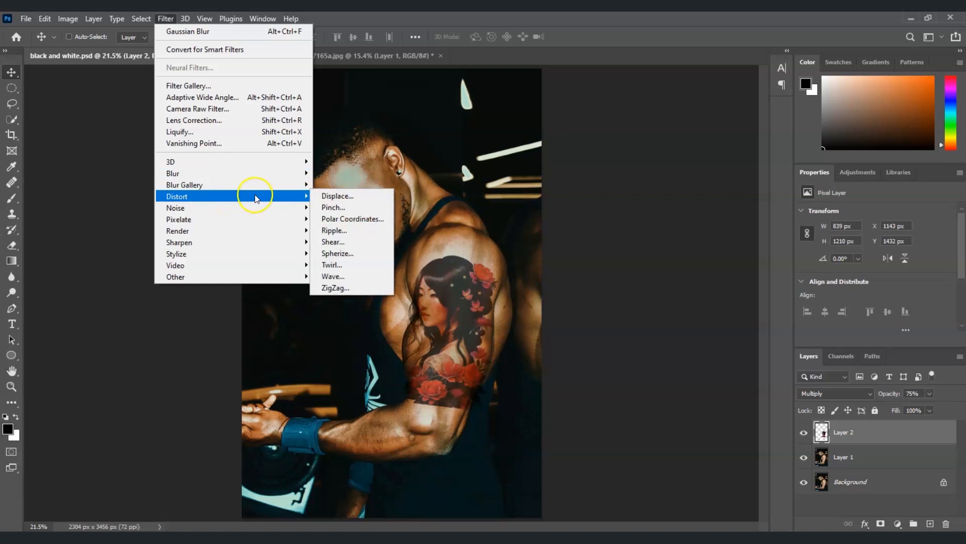
pyautogui.click(339, 196)
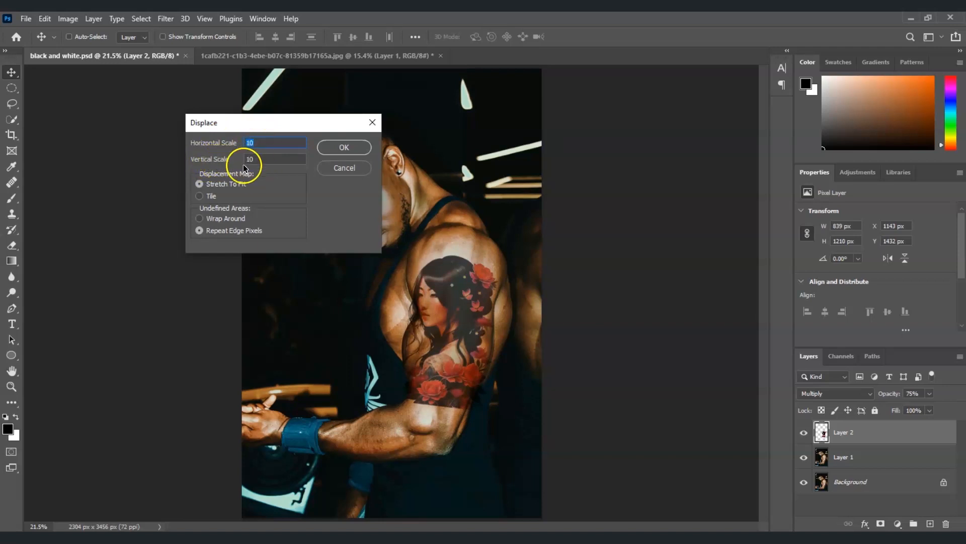
pyautogui.click(348, 149)
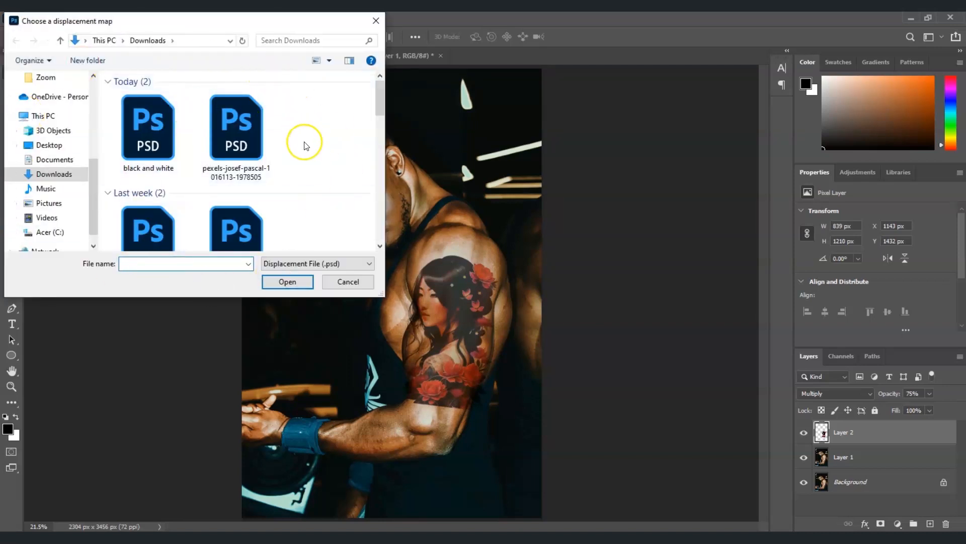
pyautogui.click(155, 139)
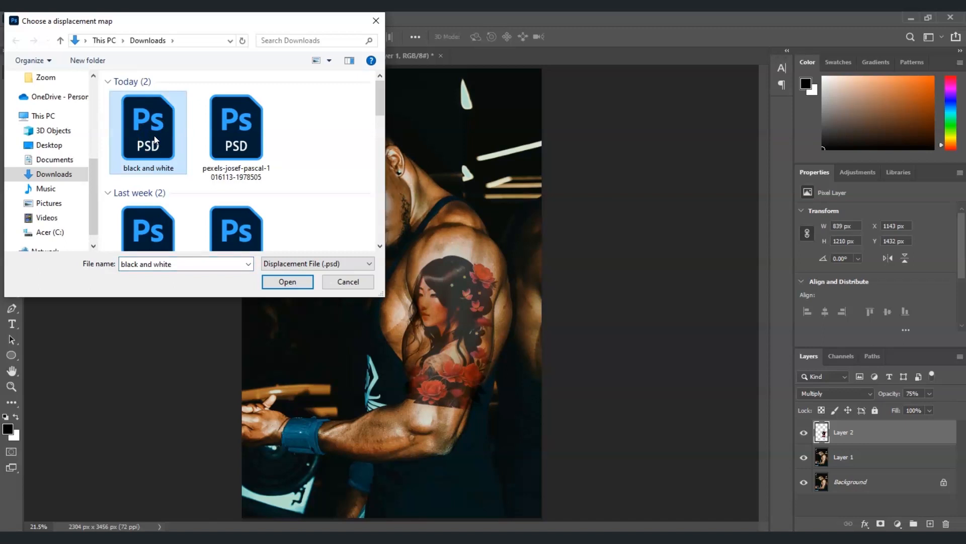
pyautogui.click(299, 282)
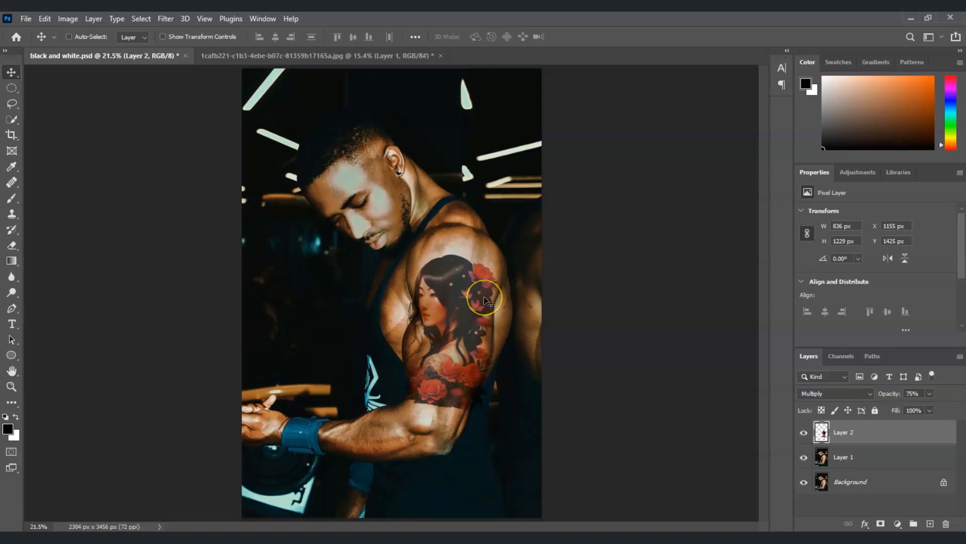
# Add a layer mask to Layer 2 and activate the Brush tool.
pyautogui.click(847, 433)
pyautogui.click(880, 523)
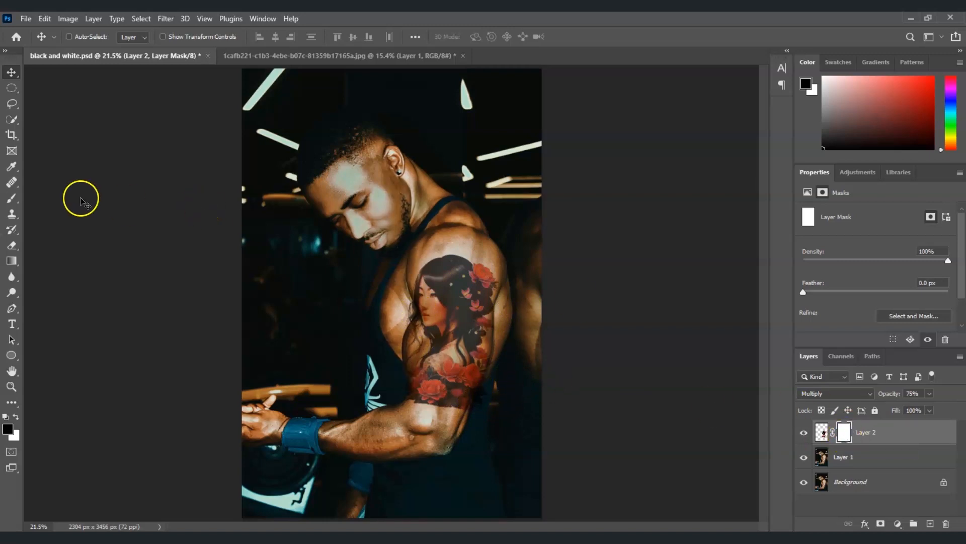
pyautogui.click(13, 200)
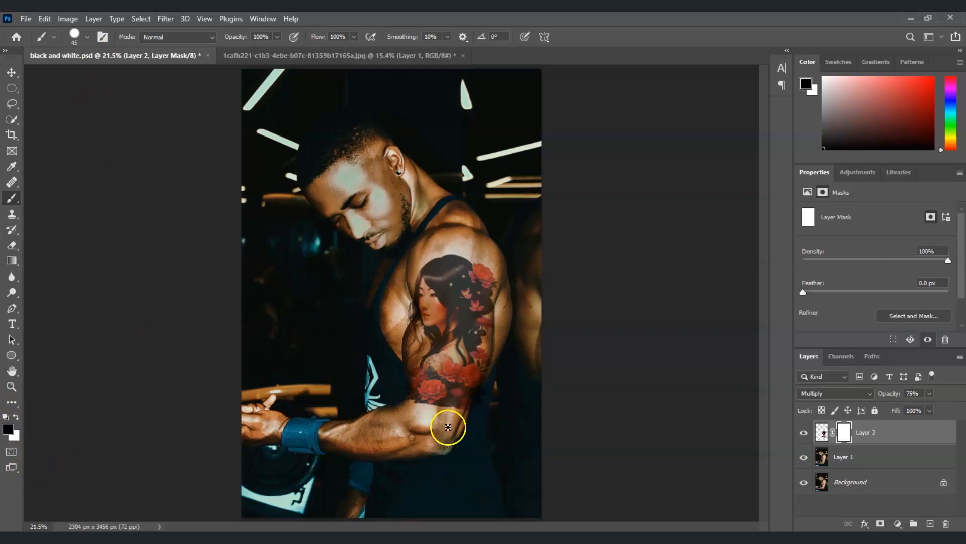
# Paint black on Layer 2's mask to hide the stray hair strands and artwork edges that extend beyond the arm.
pyautogui.click(11, 389)
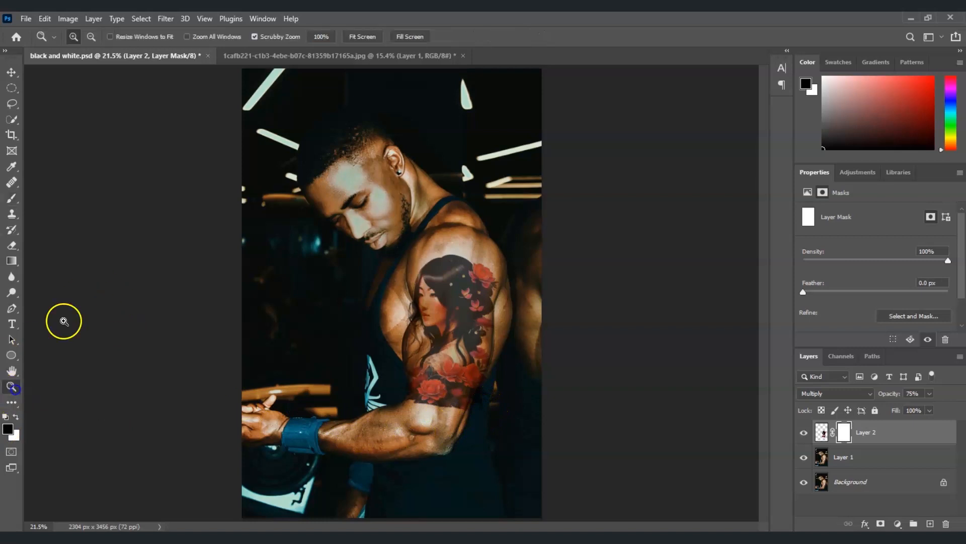
pyautogui.click(363, 36)
pyautogui.click(573, 324)
pyautogui.scroll(-2, 573, 323)
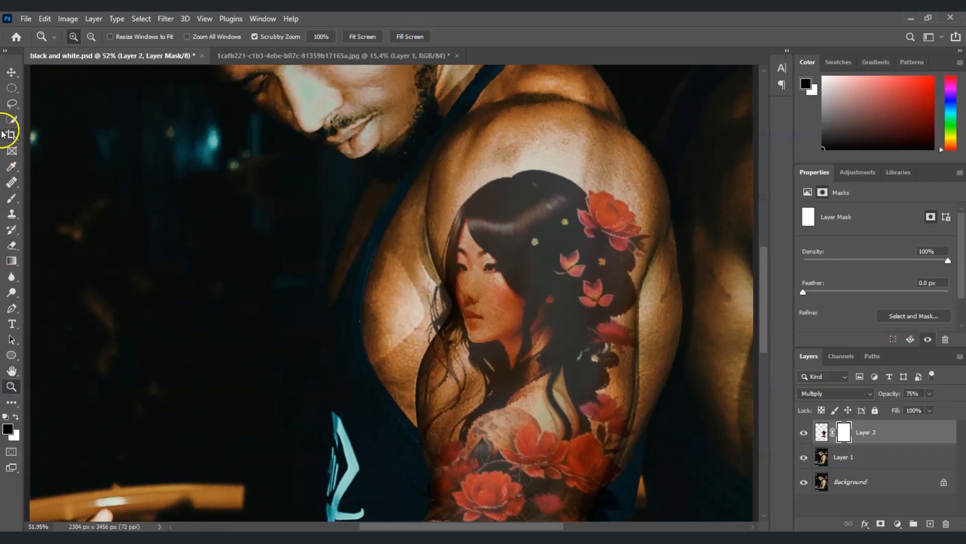
pyautogui.click(11, 198)
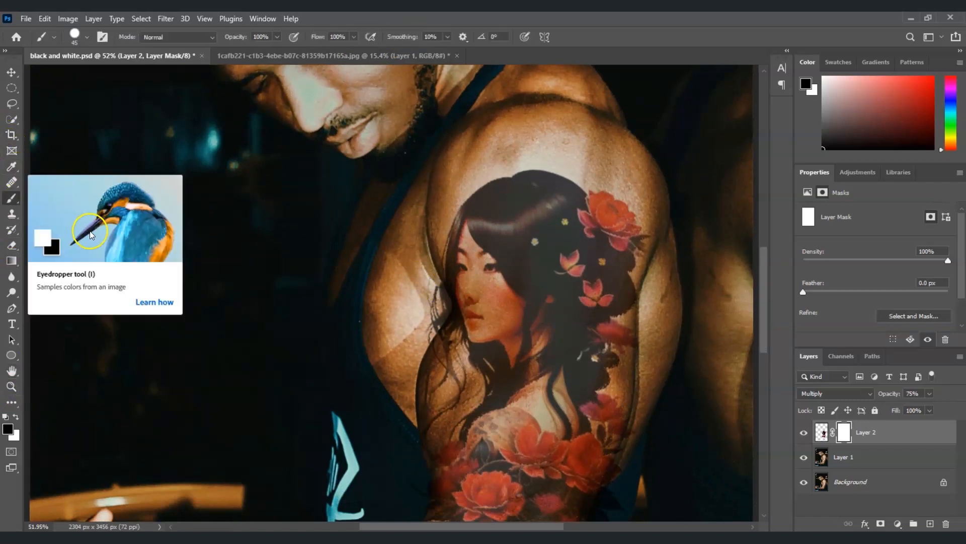
pyautogui.moveTo(447, 330)
pyautogui.mouseDown()
pyautogui.moveTo(421, 270)
pyautogui.moveTo(427, 278)
pyautogui.mouseUp()
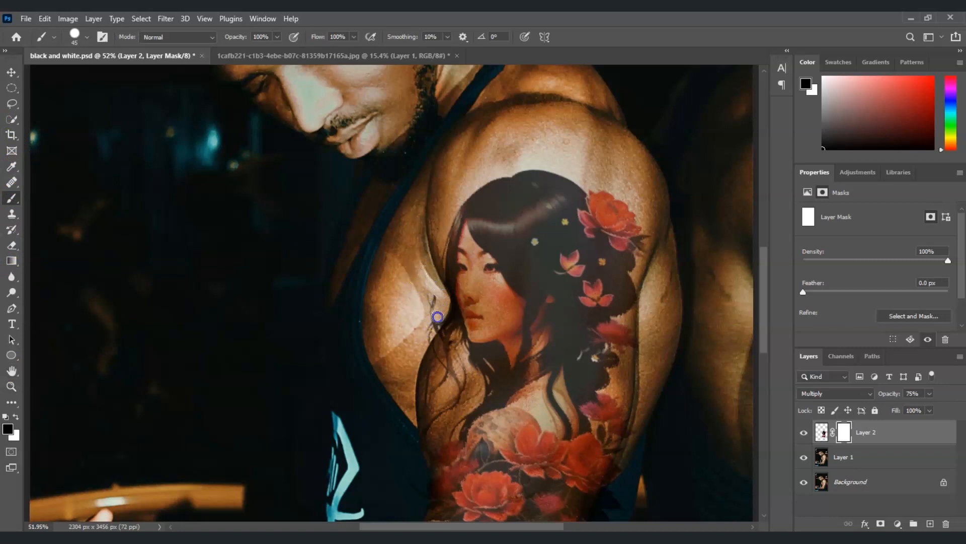
pyautogui.moveTo(433, 326); pyautogui.dragTo(429, 308)
pyautogui.moveTo(531, 525); pyautogui.dragTo(543, 526)
pyautogui.moveTo(763, 284); pyautogui.dragTo(763, 307)
pyautogui.moveTo(367, 384); pyautogui.dragTo(370, 388)
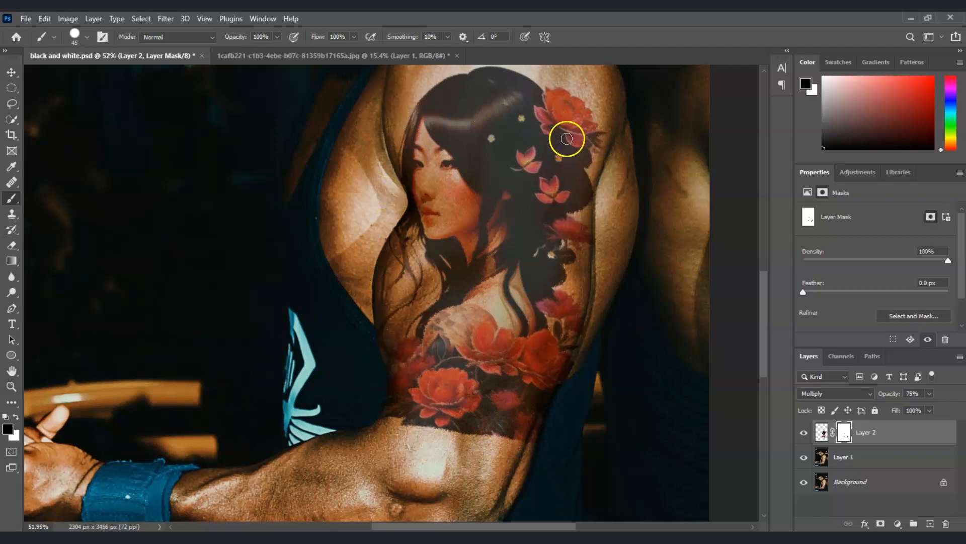
pyautogui.click(381, 228)
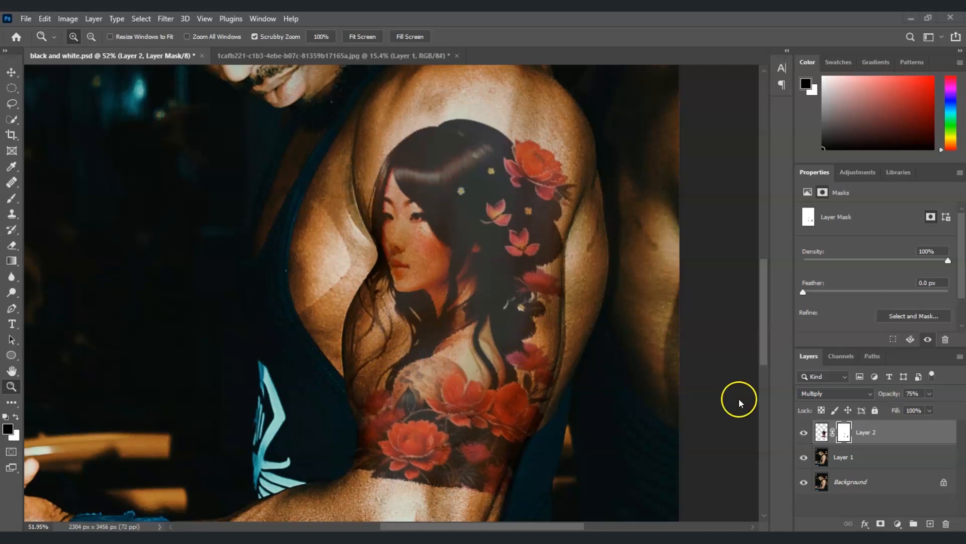
# In Layer 2's Blending Options, split the Underlying Layer's white Blend If slider to 184 / 255 and apply it.
pyautogui.click(874, 437)
pyautogui.click(828, 435)
pyautogui.rightClick(874, 433)
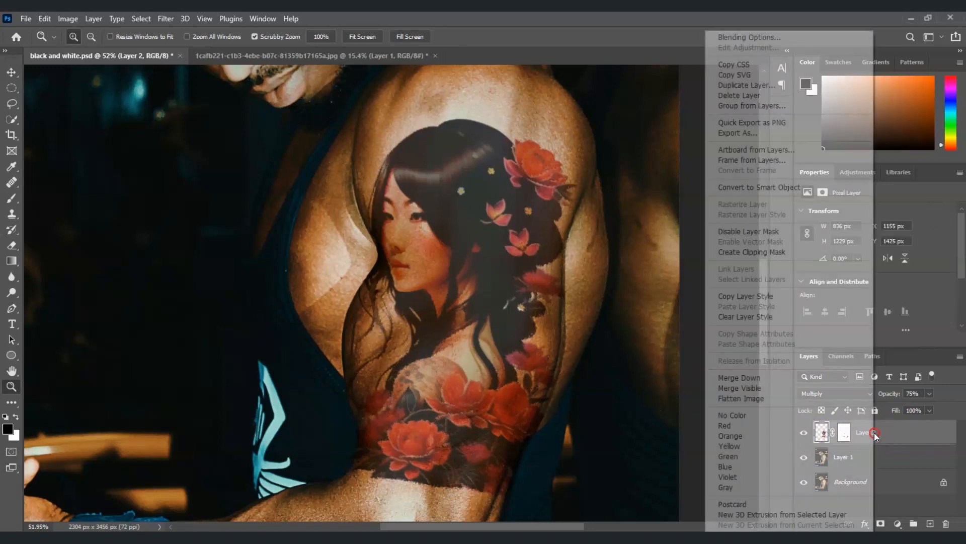
pyautogui.click(750, 36)
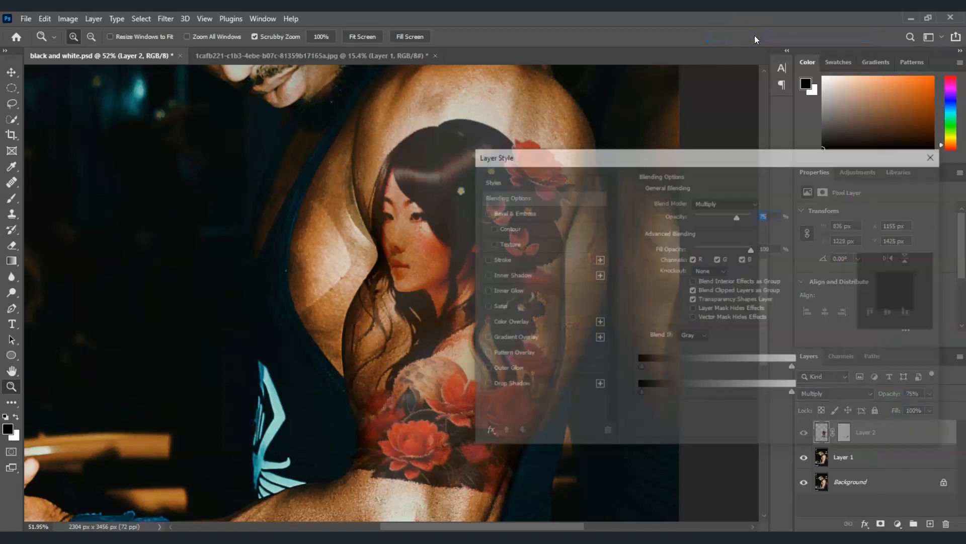
pyautogui.moveTo(606, 166); pyautogui.dragTo(572, 119)
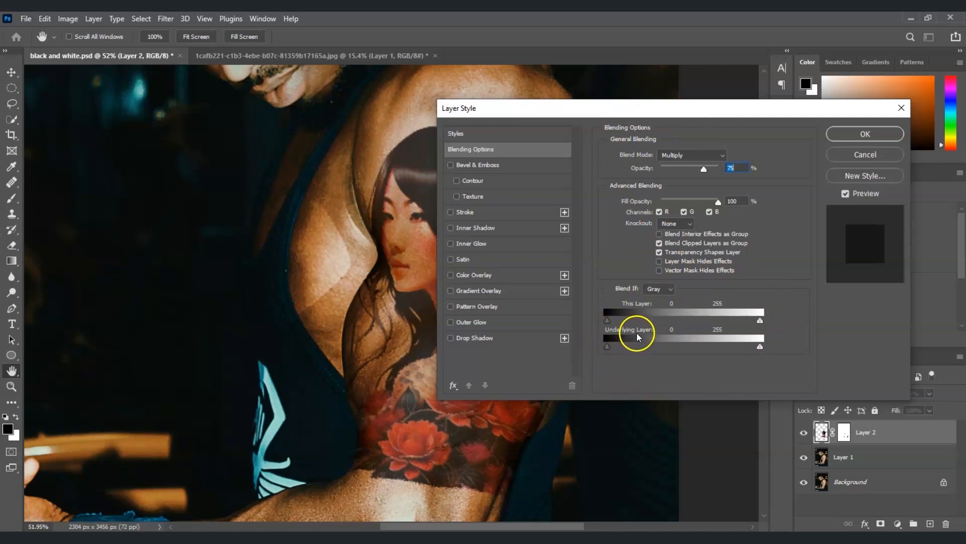
pyautogui.moveTo(679, 109); pyautogui.dragTo(759, 130)
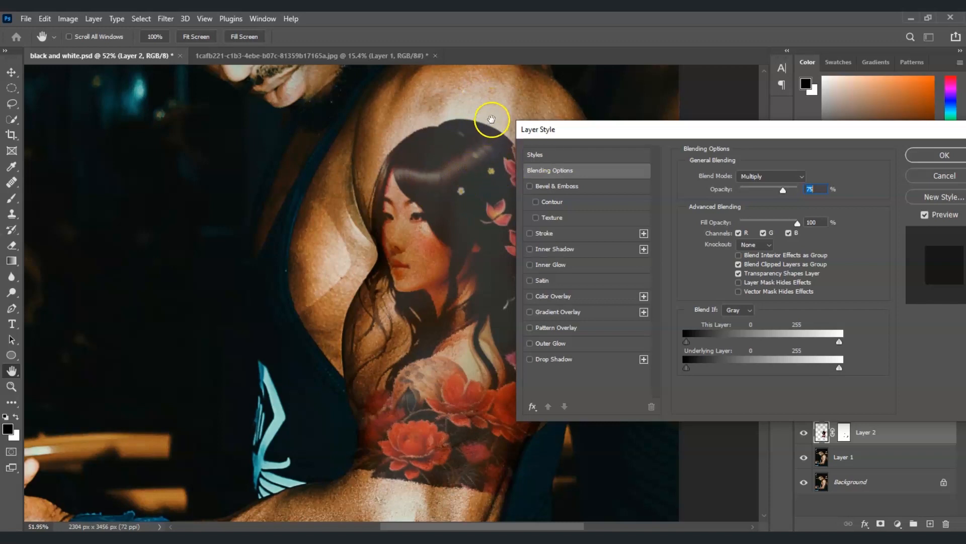
pyautogui.moveTo(747, 130); pyautogui.dragTo(734, 106)
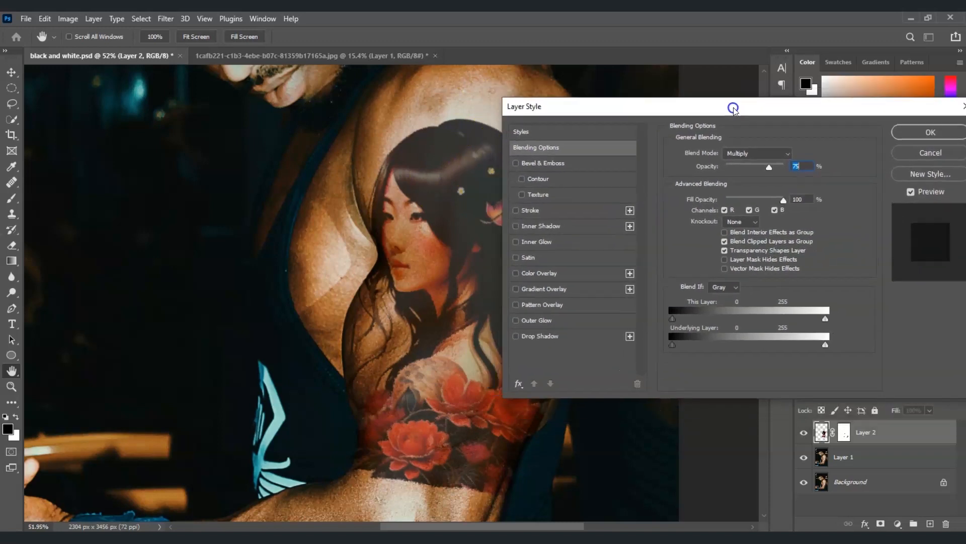
pyautogui.click(824, 348)
pyautogui.click(825, 349)
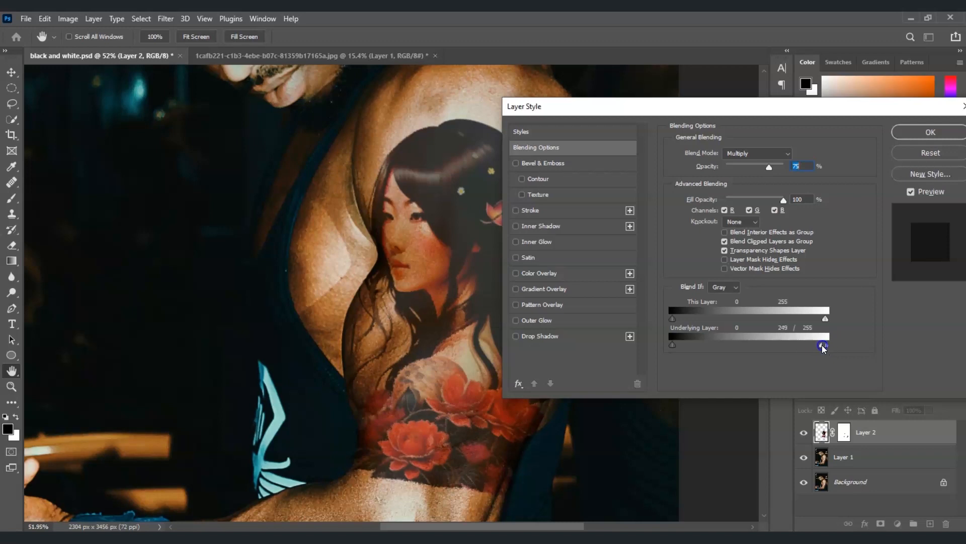
pyautogui.moveTo(804, 344); pyautogui.dragTo(776, 344)
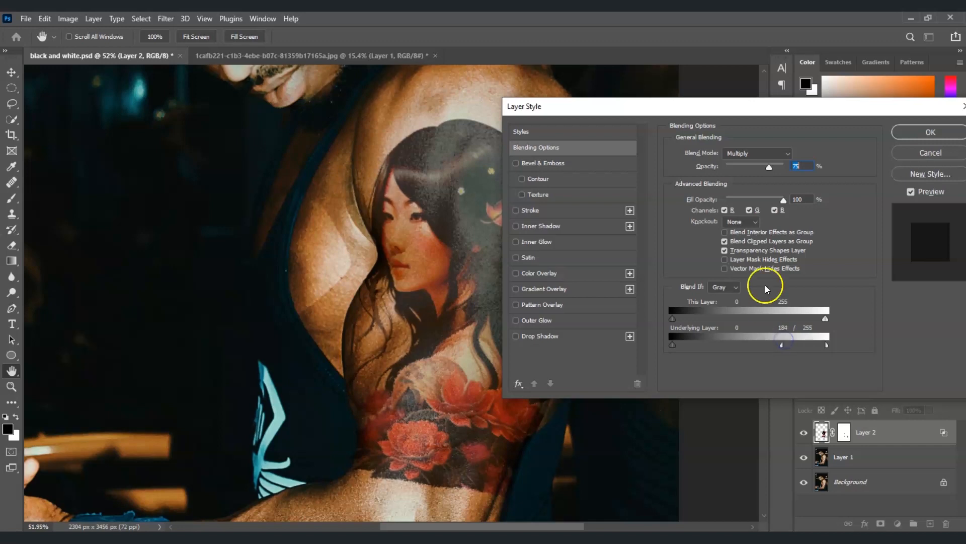
pyautogui.moveTo(746, 113); pyautogui.dragTo(725, 140)
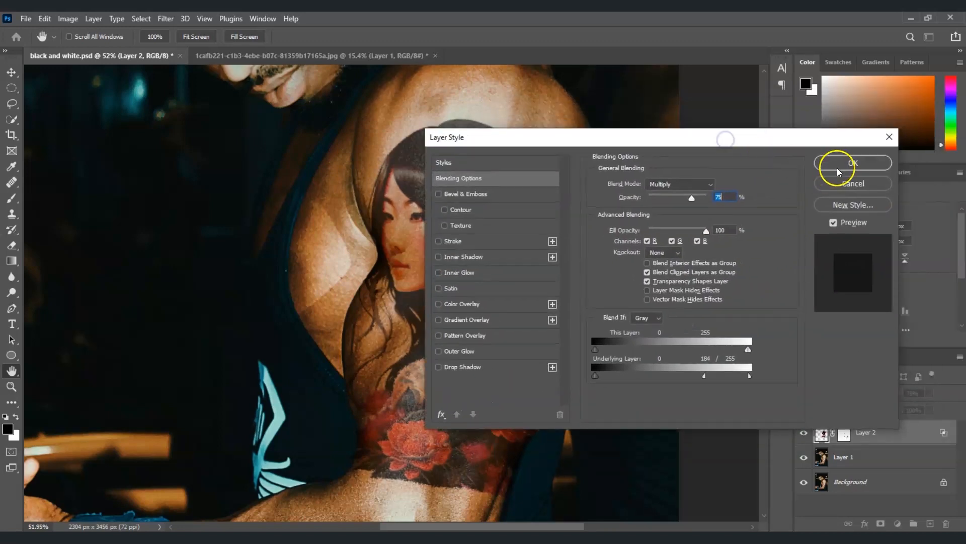
pyautogui.click(853, 162)
# Fit the whole image in view and compare the arm with and without the tattoo by toggling Layer 2's visibility.
pyautogui.press('z')
pyautogui.click(354, 36)
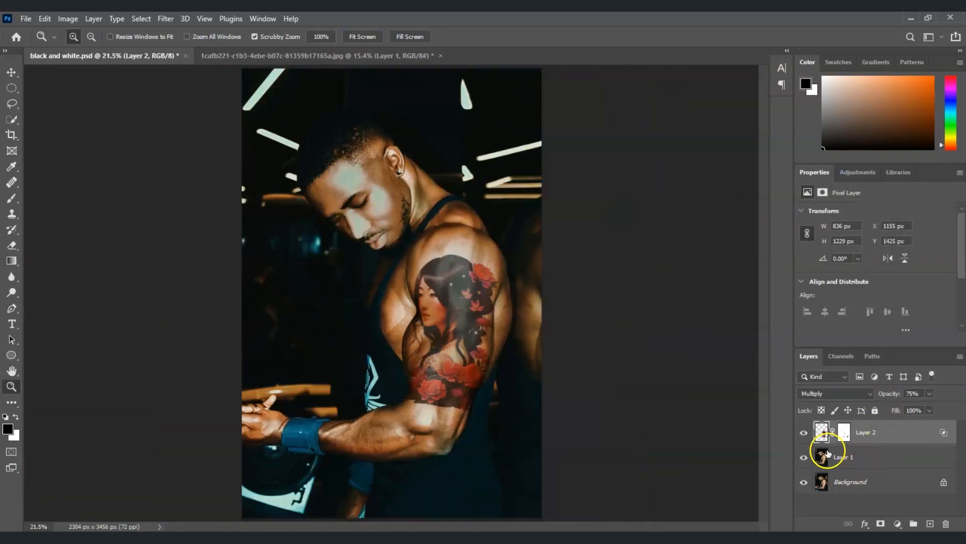
pyautogui.click(805, 433)
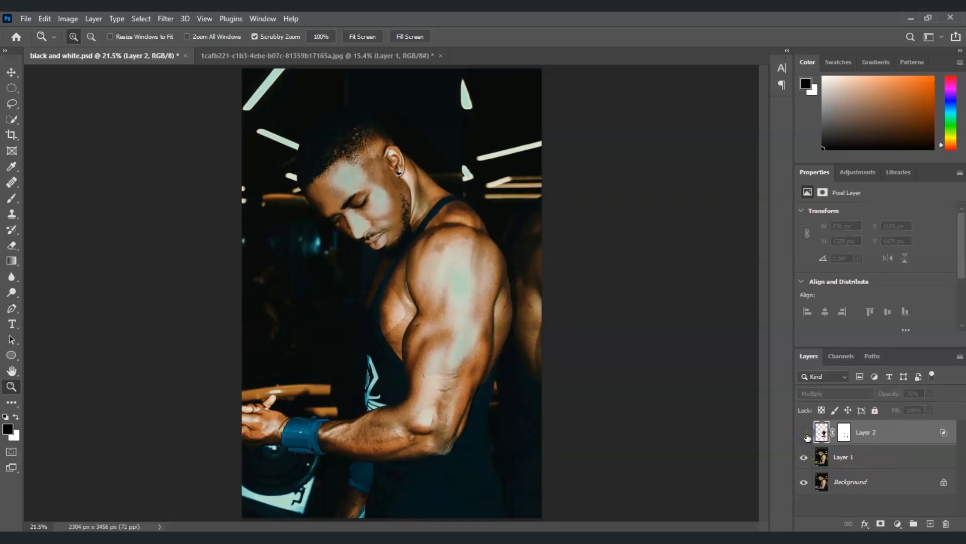
pyautogui.click(804, 433)
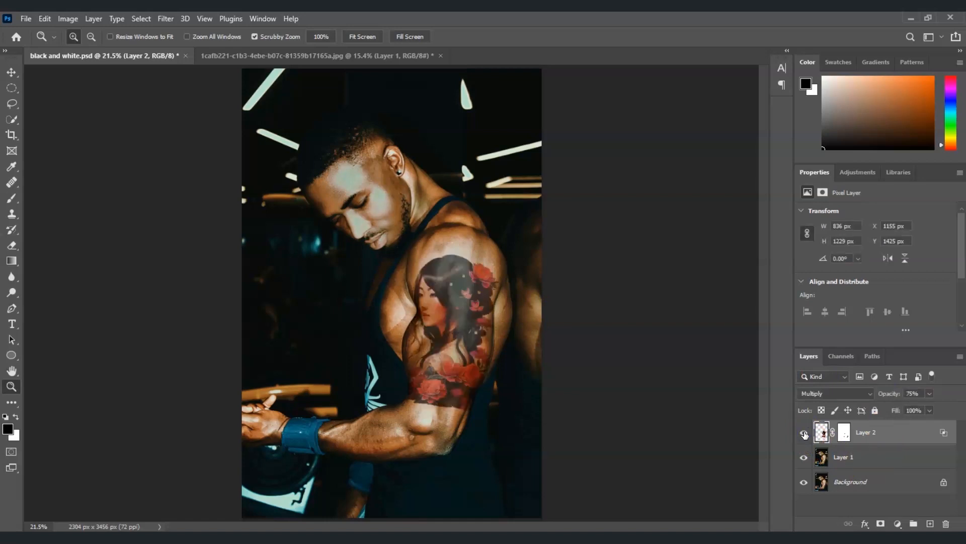